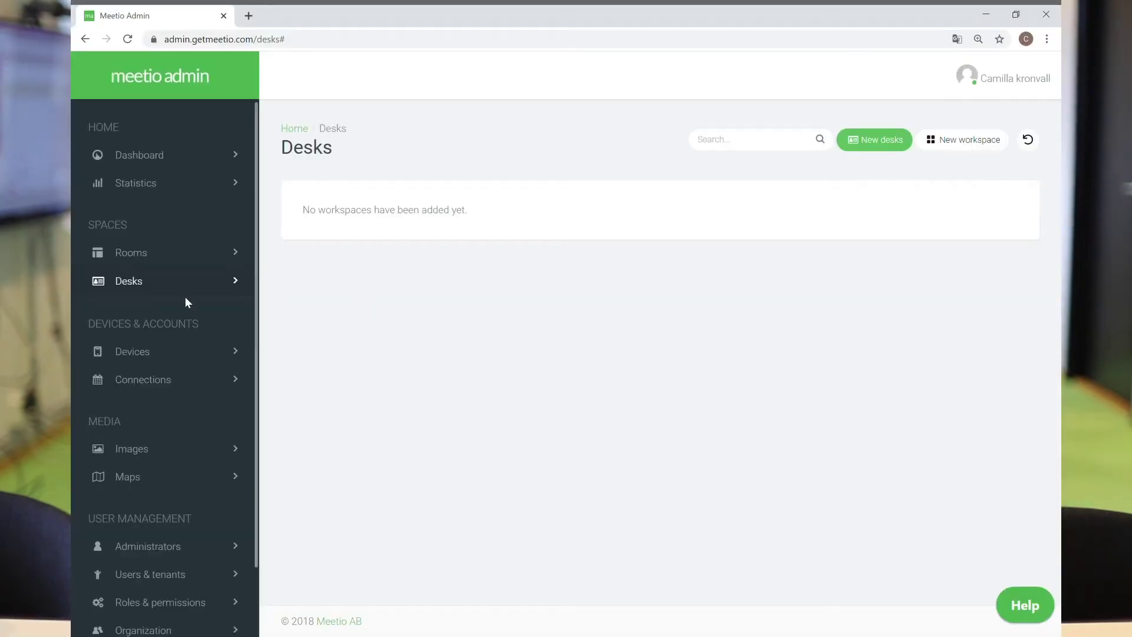
# Step: Create and save a new empty workspace named 'Quite zone'
pyautogui.click(984, 148)
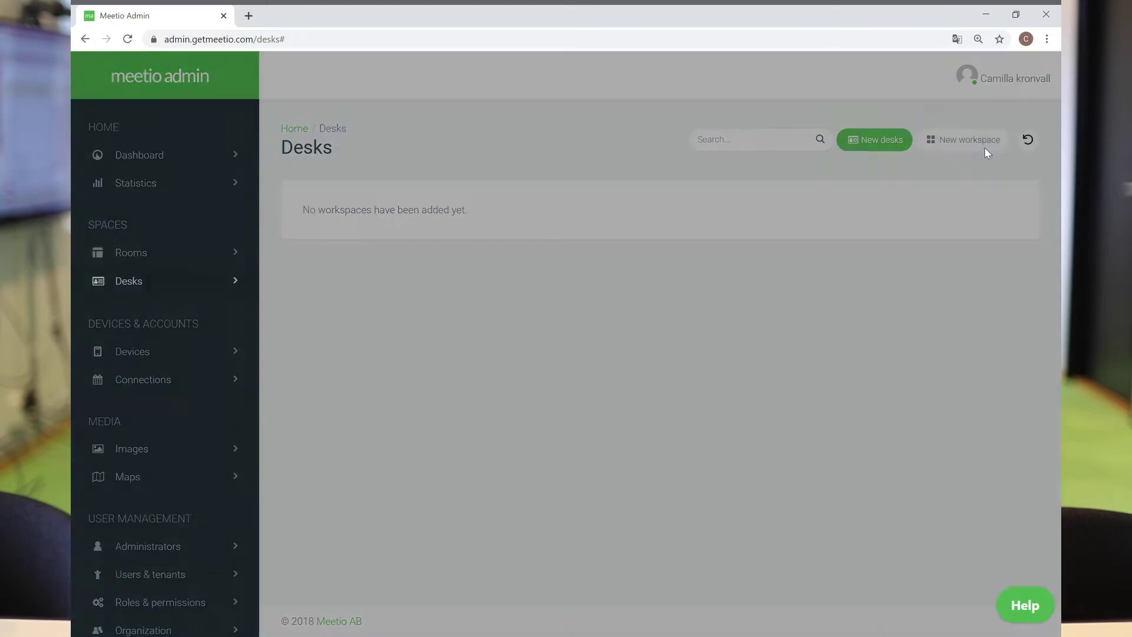
pyautogui.click(530, 229)
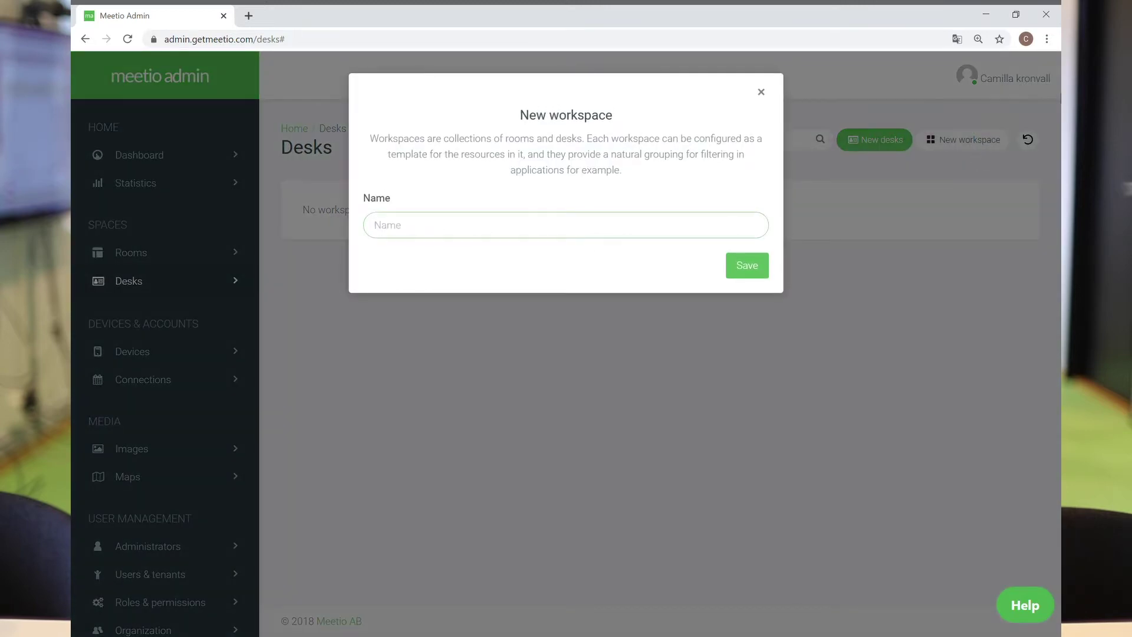
pyautogui.write('Quiet ')
pyautogui.write('zone')
pyautogui.click(759, 265)
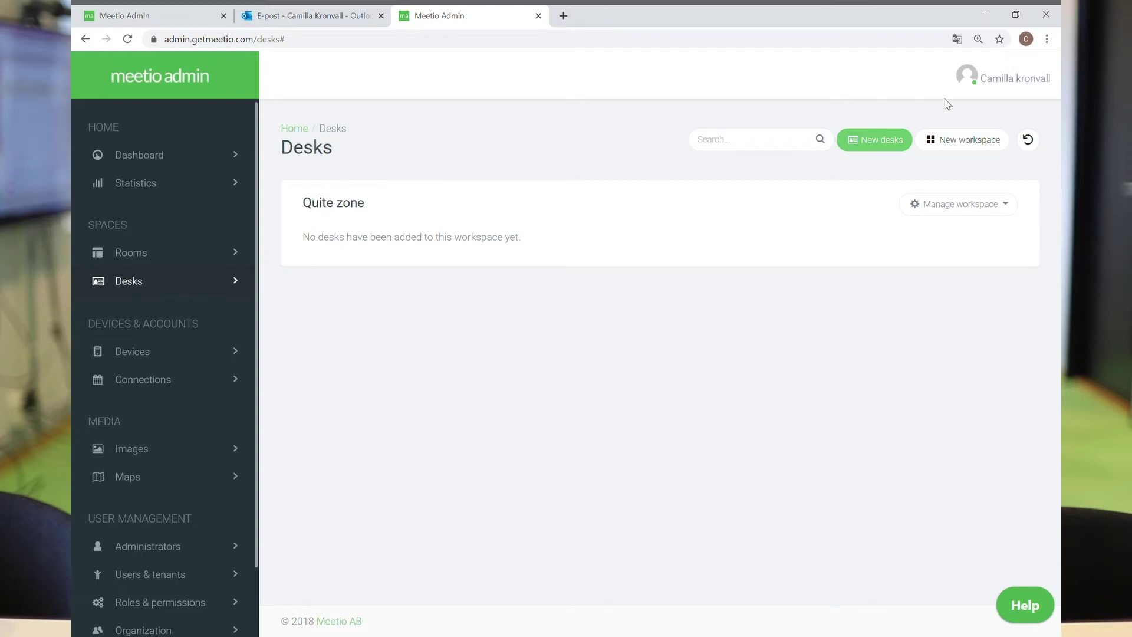
# Step: Bulk-create 10 desks with the name prefix 'Desk', assigned to the Quite zone workspace
pyautogui.click(855, 141)
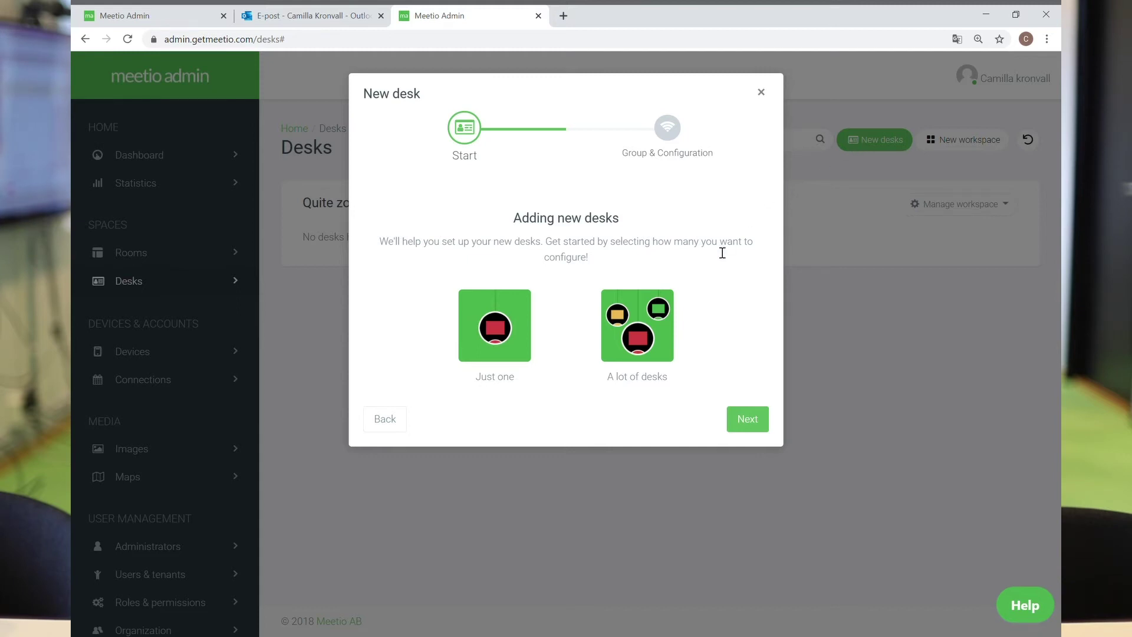
pyautogui.click(657, 324)
pyautogui.click(748, 422)
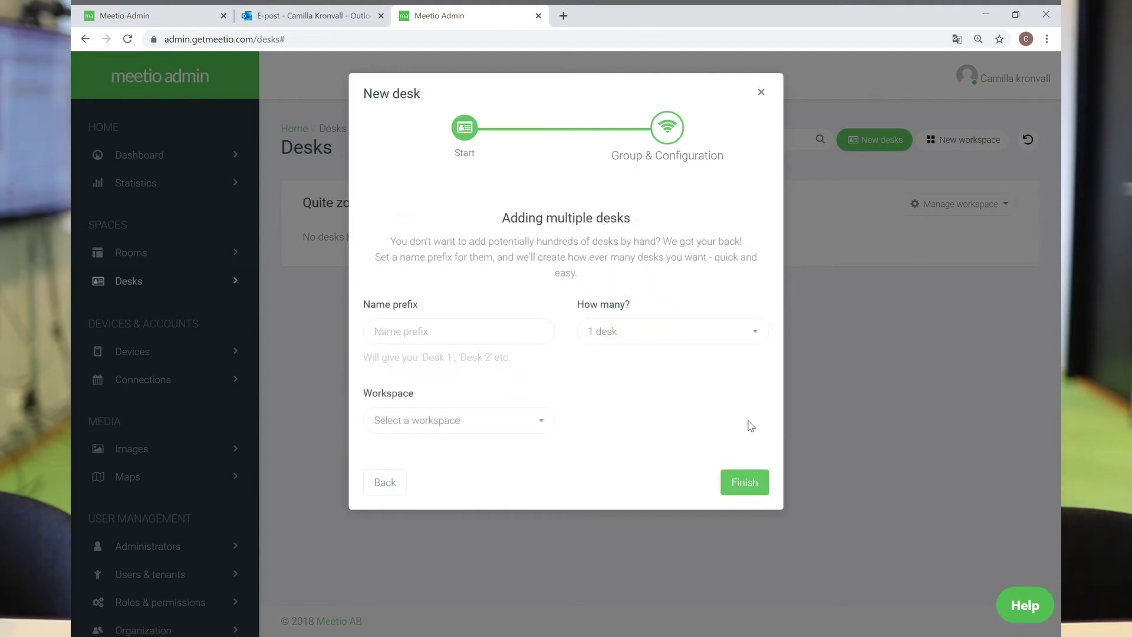
pyautogui.click(506, 336)
pyautogui.write('Desk')
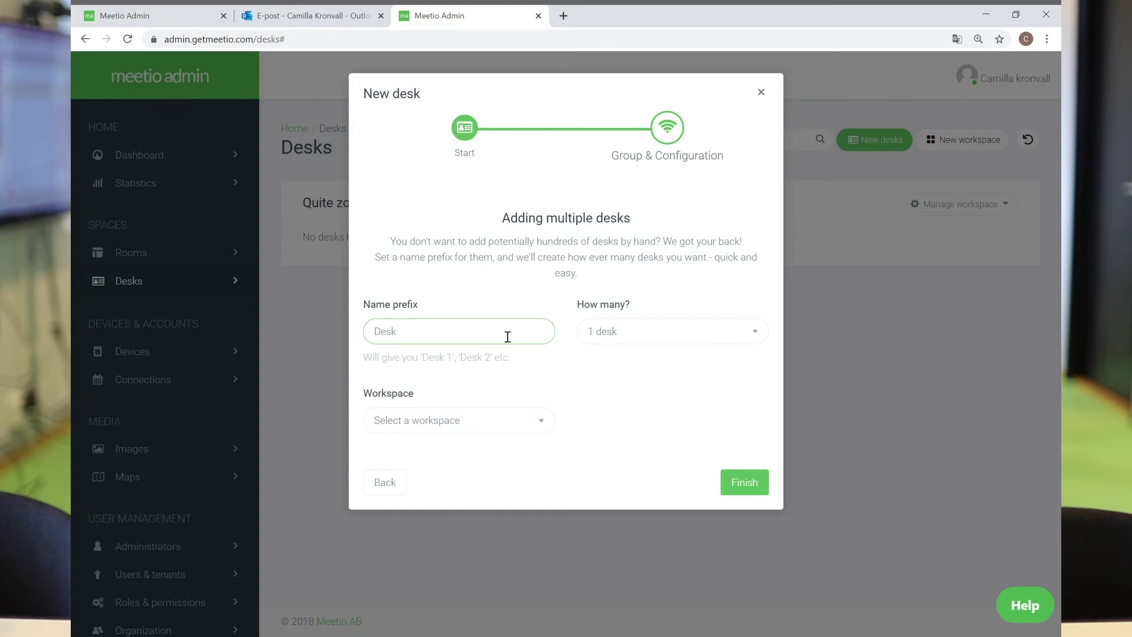
pyautogui.click(665, 337)
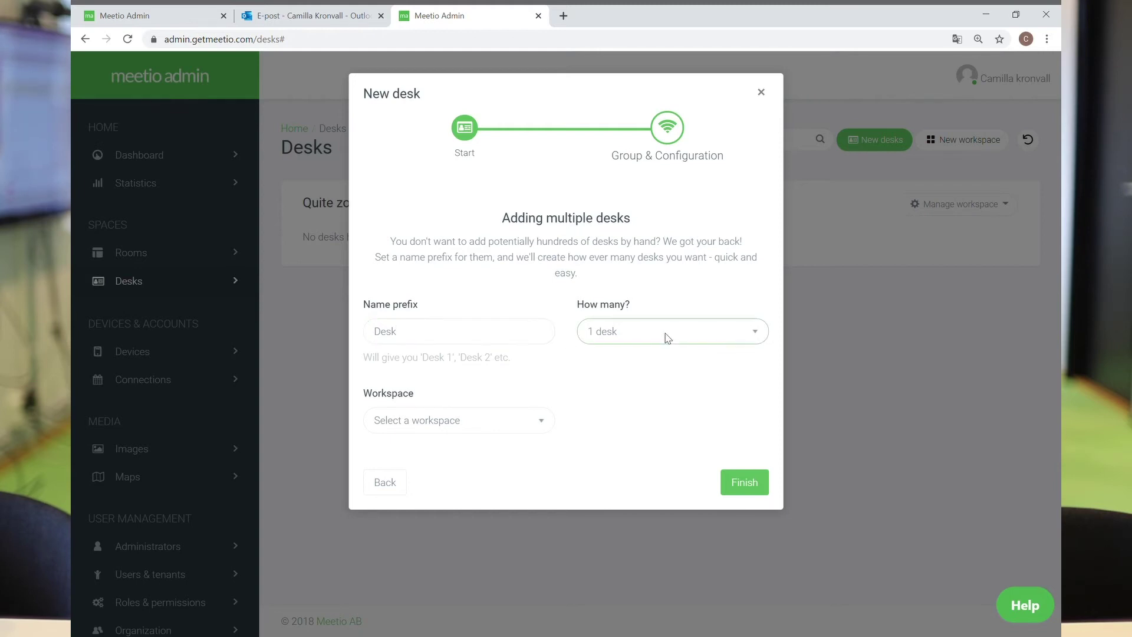
pyautogui.write('10')
pyautogui.click(447, 429)
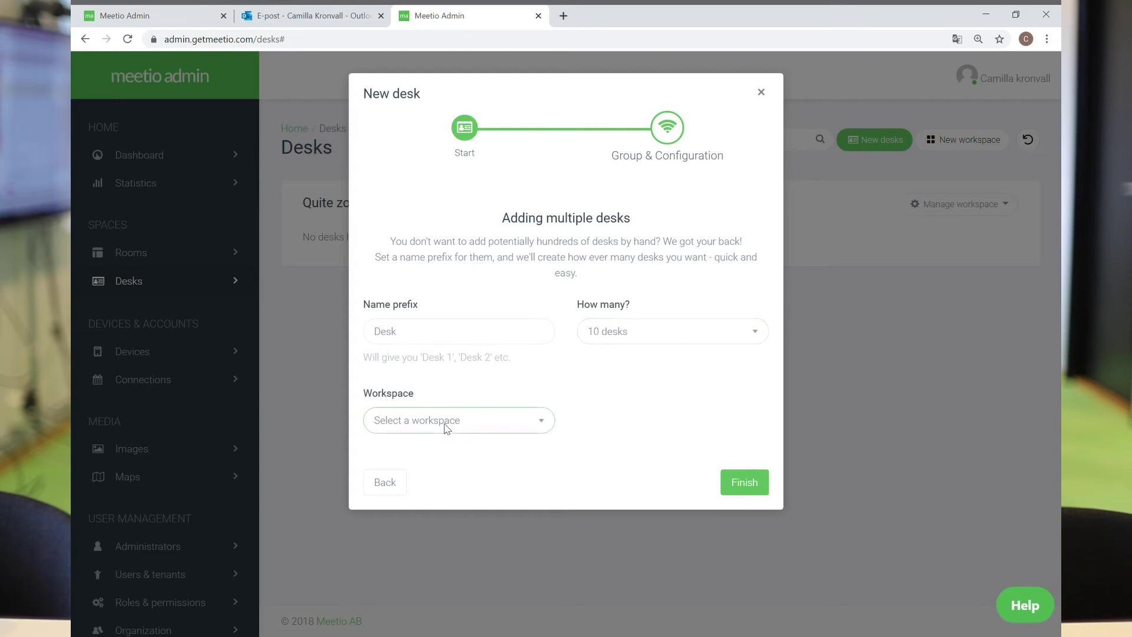
pyautogui.press('Down')
pyautogui.click(747, 482)
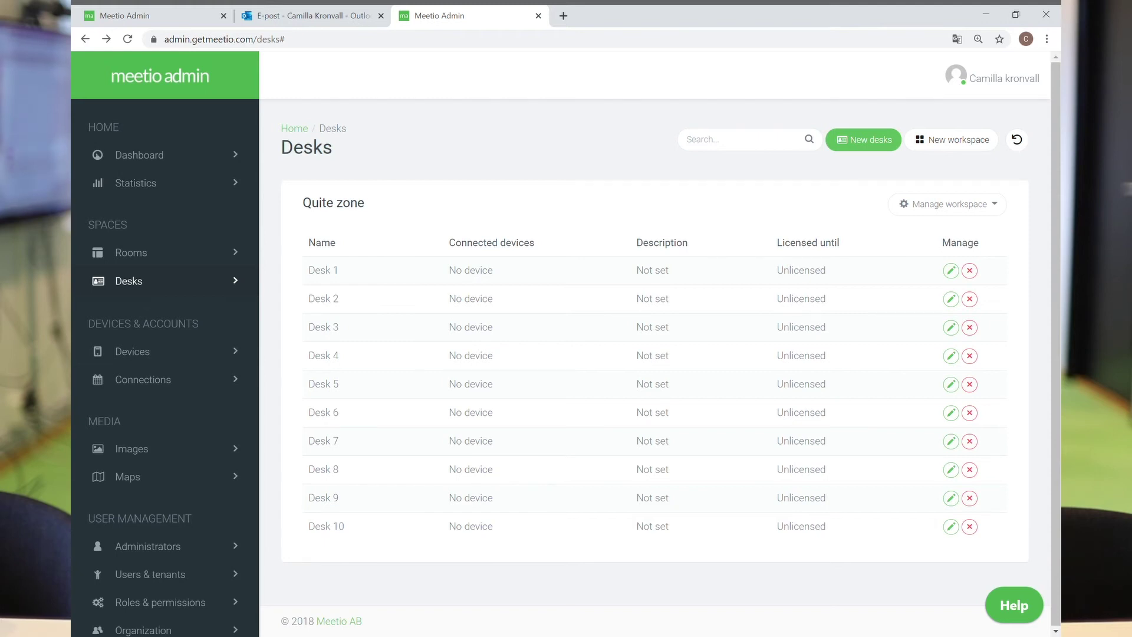
pyautogui.click(953, 205)
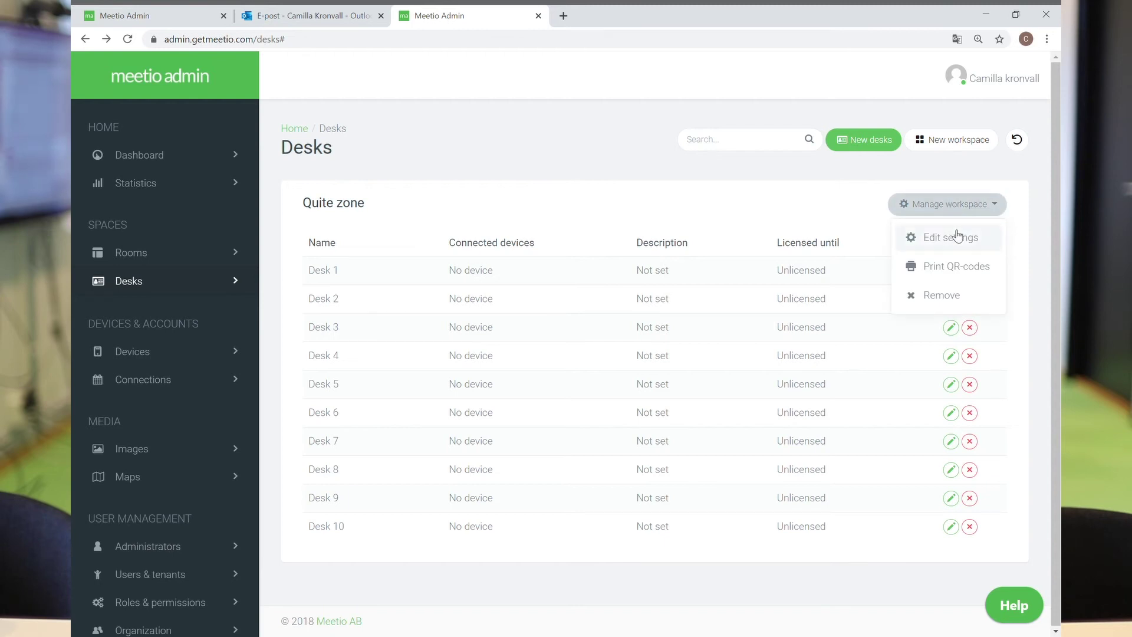
pyautogui.click(958, 235)
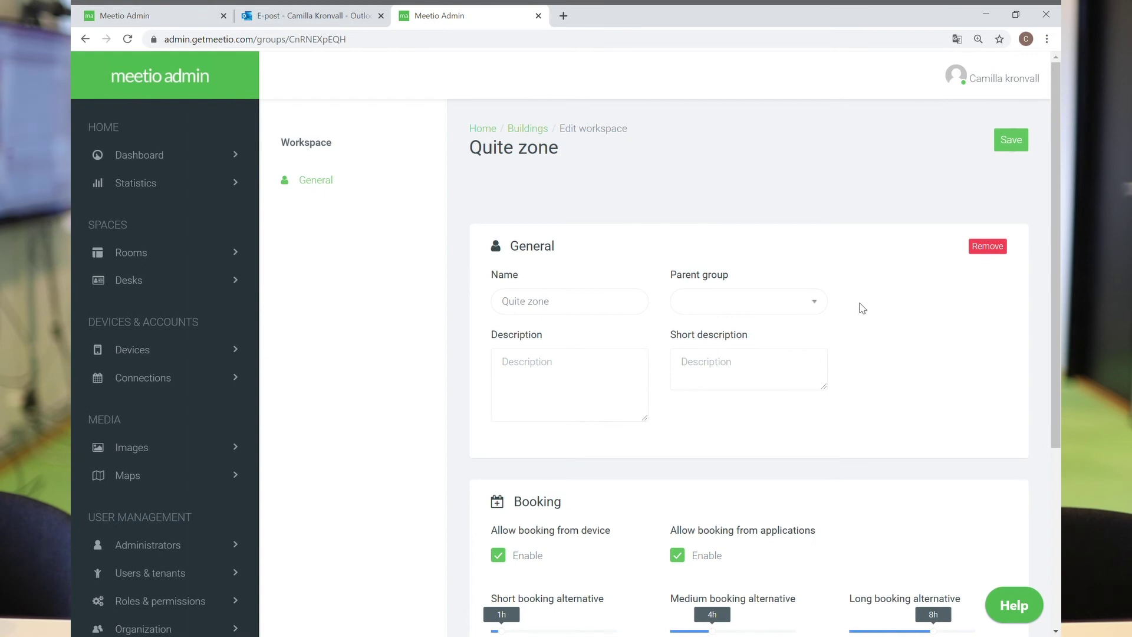
pyautogui.scroll(-3, 863, 308)
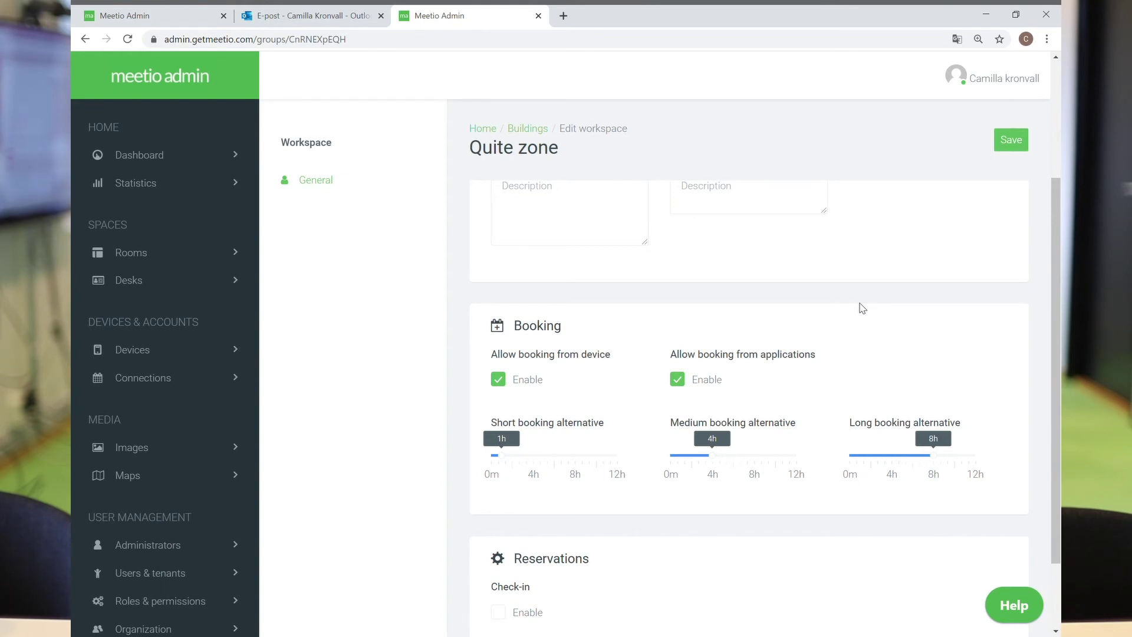
pyautogui.scroll(-1, 861, 307)
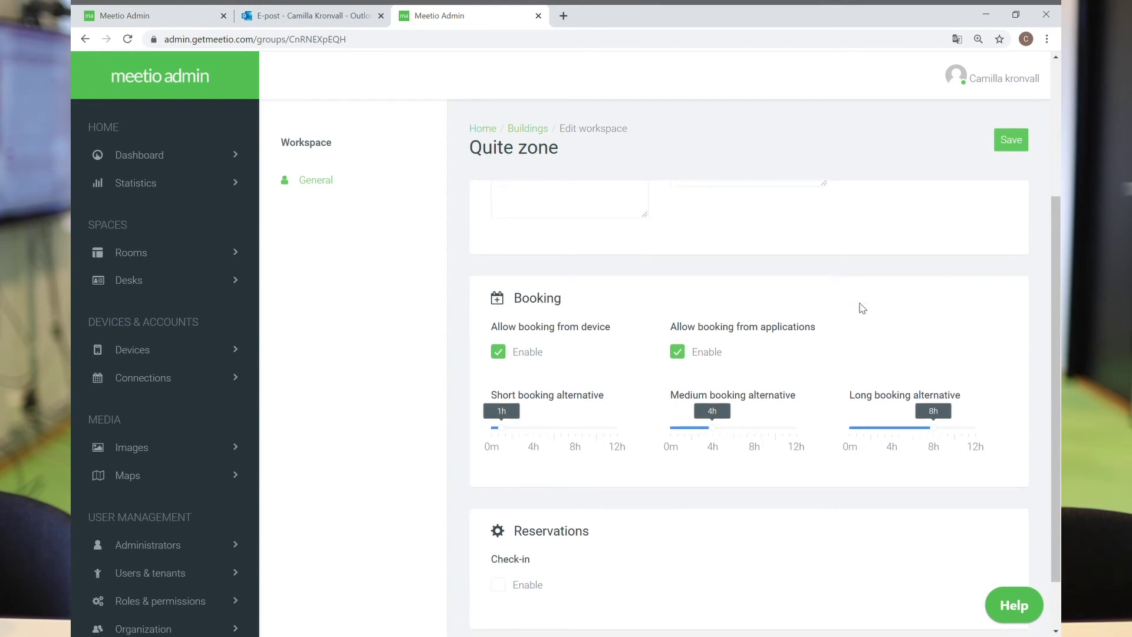
pyautogui.scroll(-2, 862, 308)
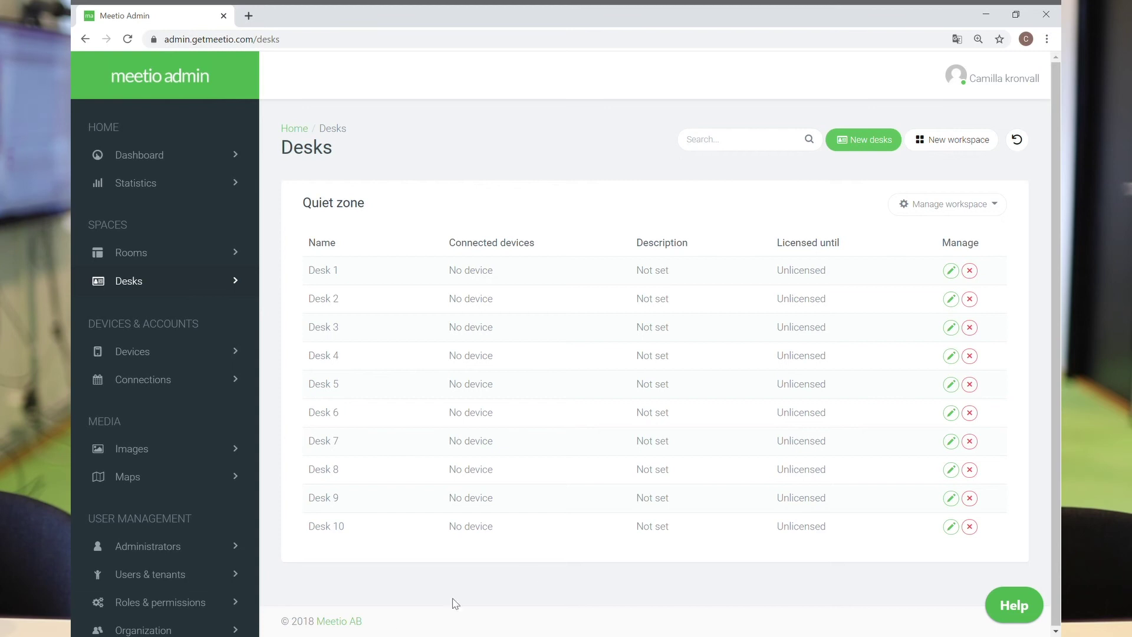
pyautogui.click(939, 211)
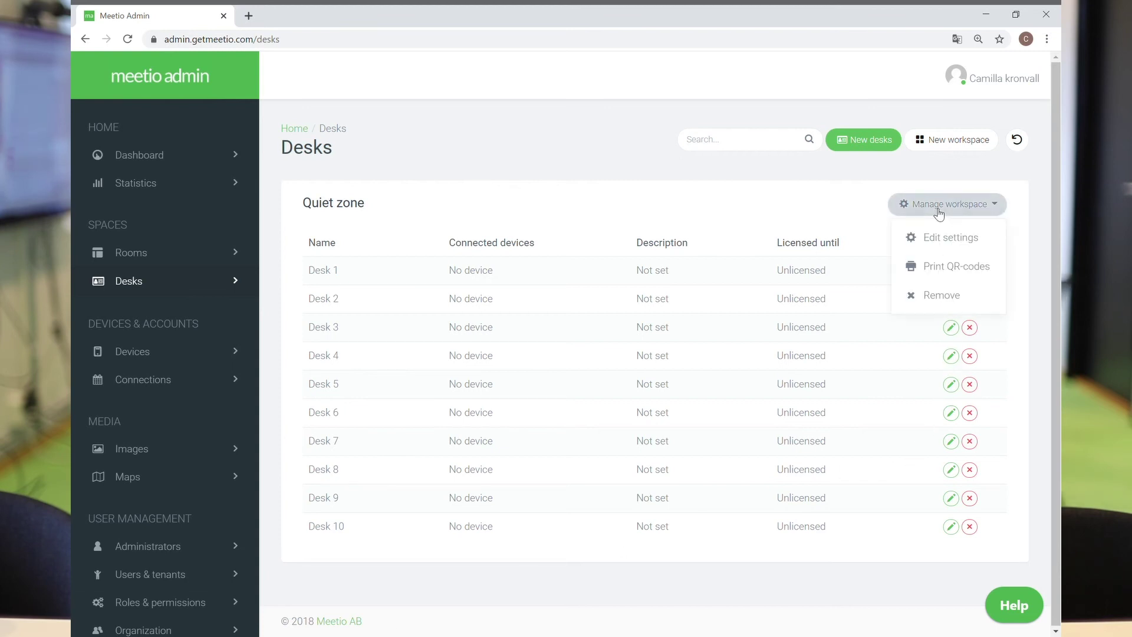
pyautogui.click(944, 265)
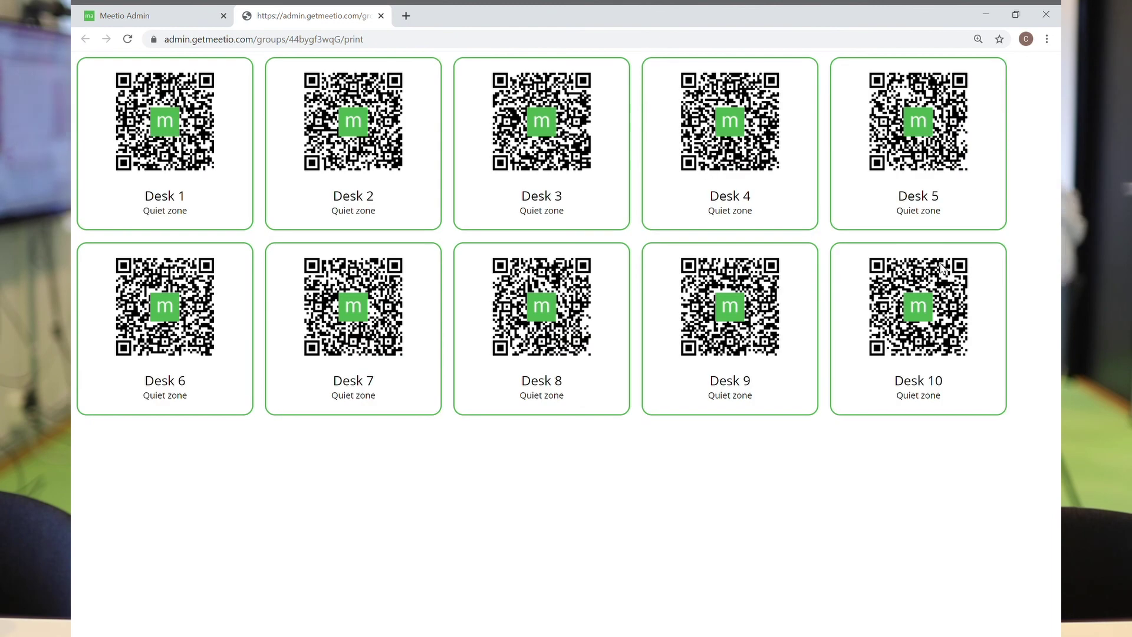
pyautogui.hotkey('ctrl', 'w')
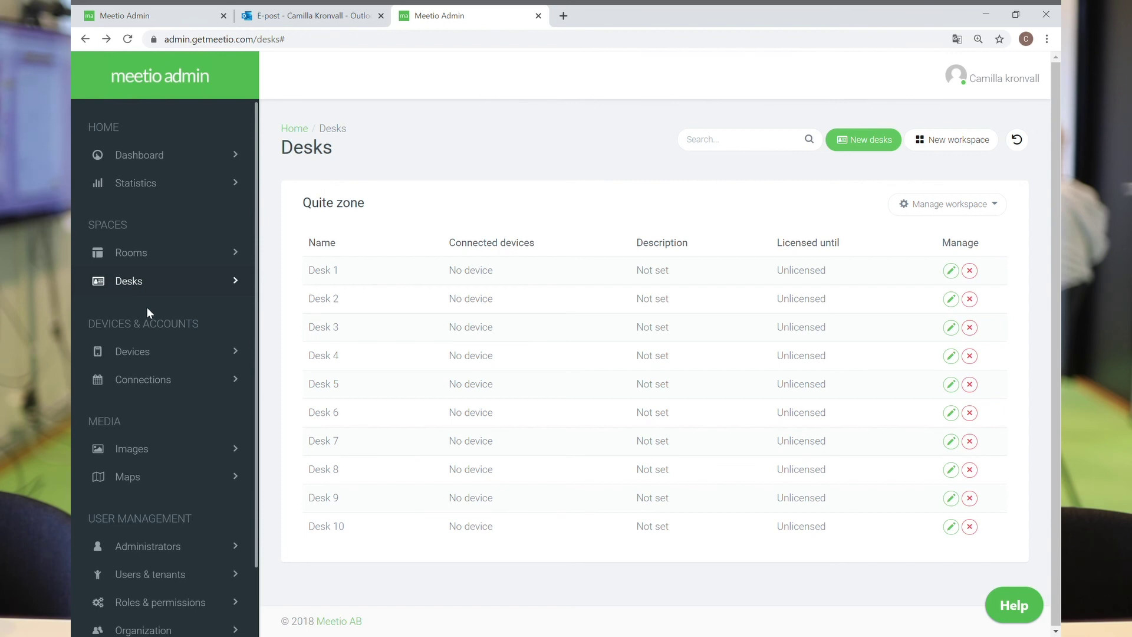
# Step: Tick Allocate in Desk 1's License card to assign it a license
pyautogui.click(952, 270)
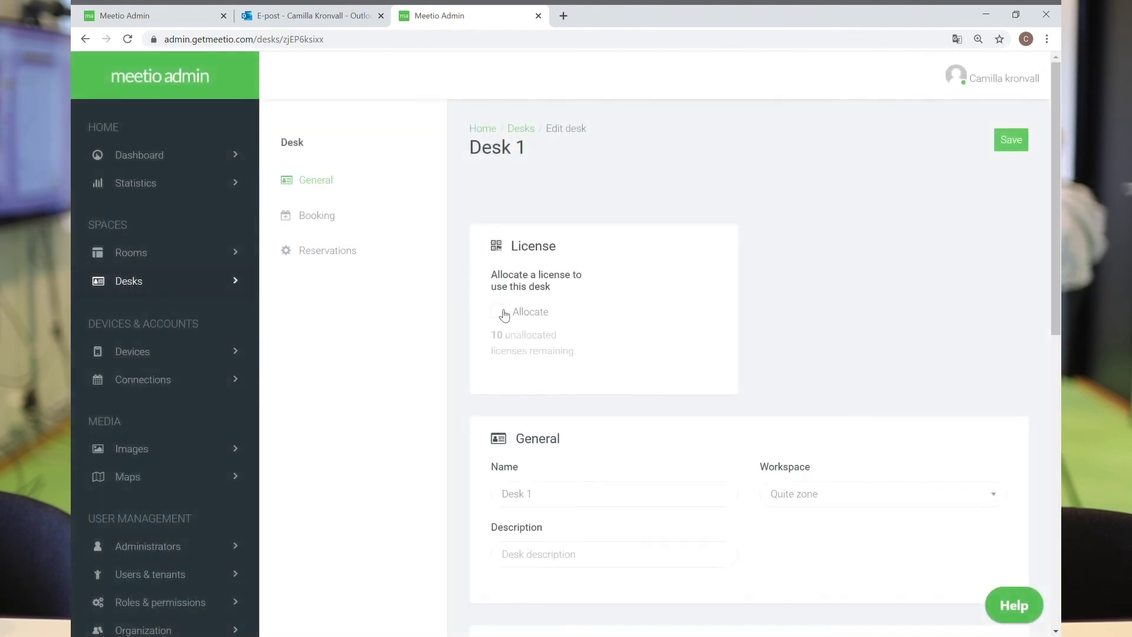
pyautogui.click(500, 313)
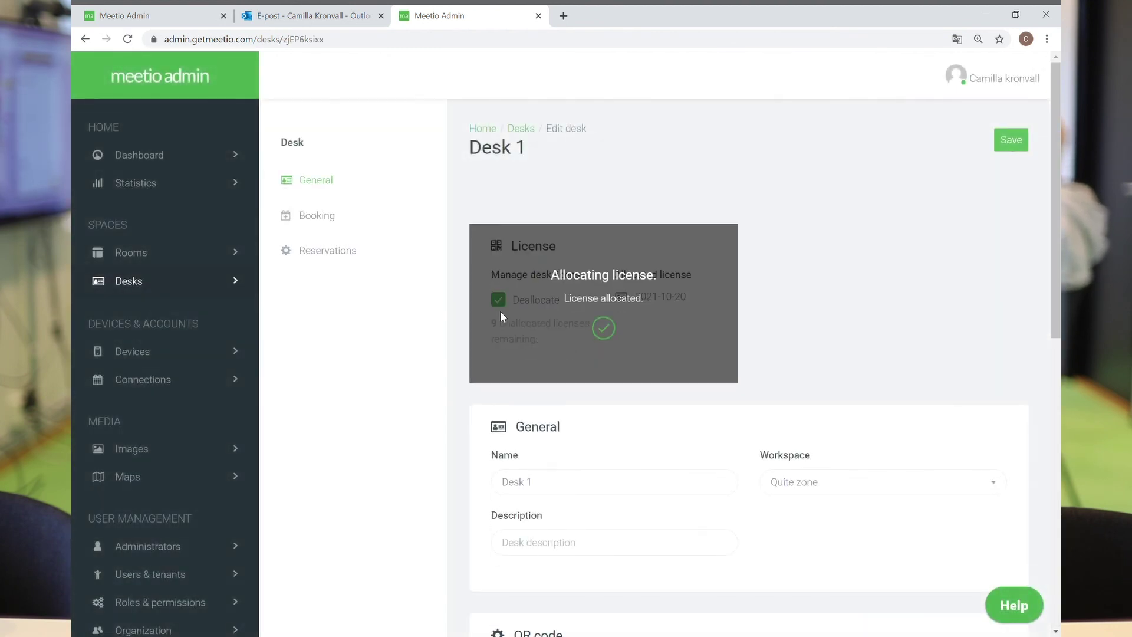